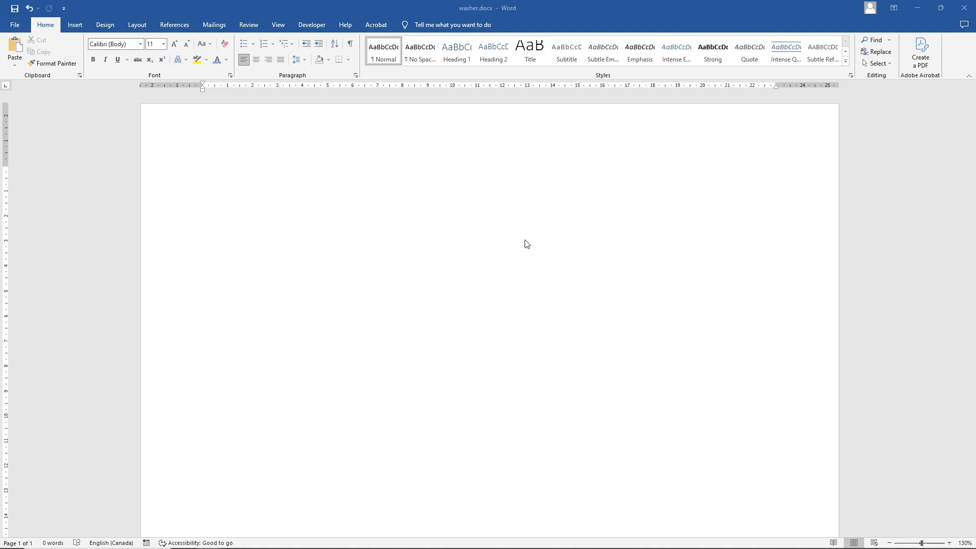
Draw a hollow circle about 9.12 cm high and 9.27 cm wide mid-page, and make its center hole smaller.
click(76, 25)
click(138, 48)
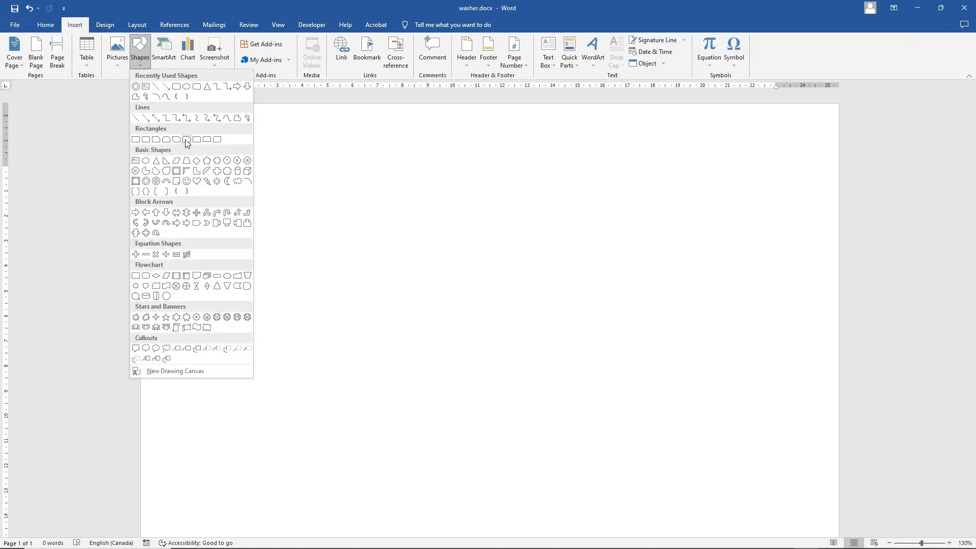
click(146, 182)
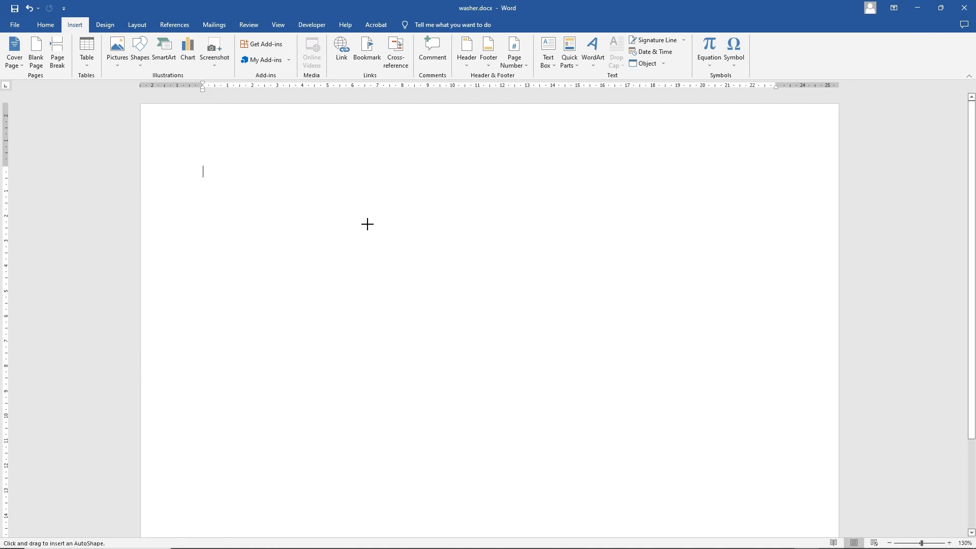
drag(367, 224, 599, 453)
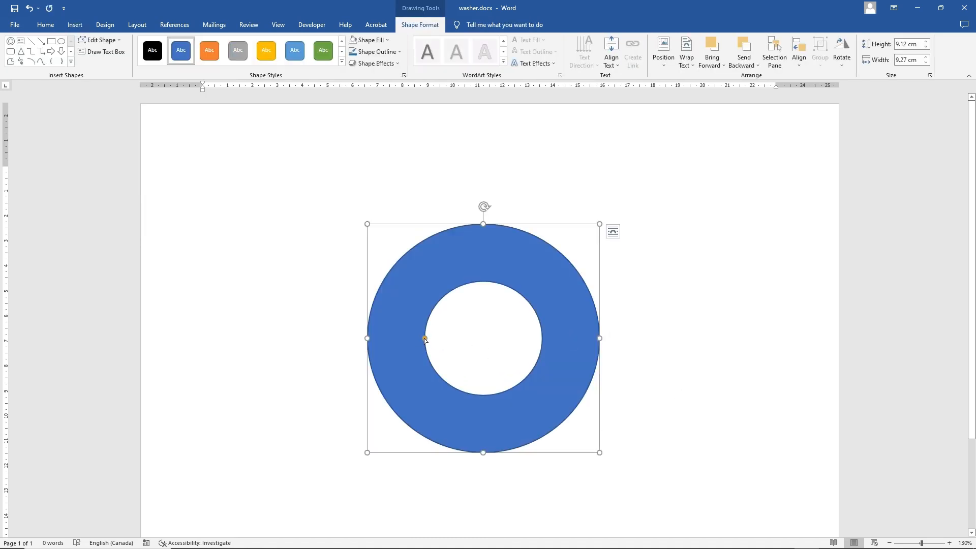
drag(425, 338, 439, 340)
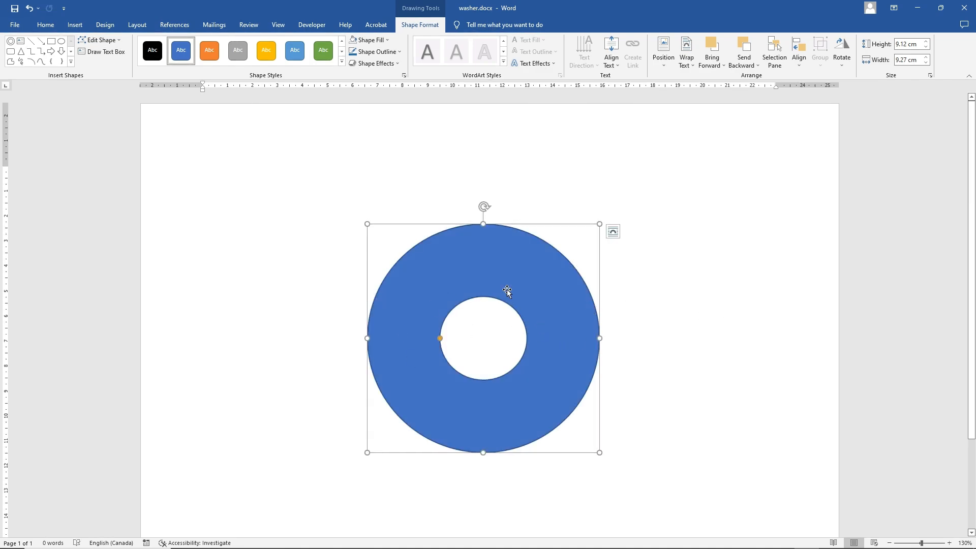
Fill the ring light grey and apply a diagonal gradient that darkens toward its upper-right edge.
click(376, 40)
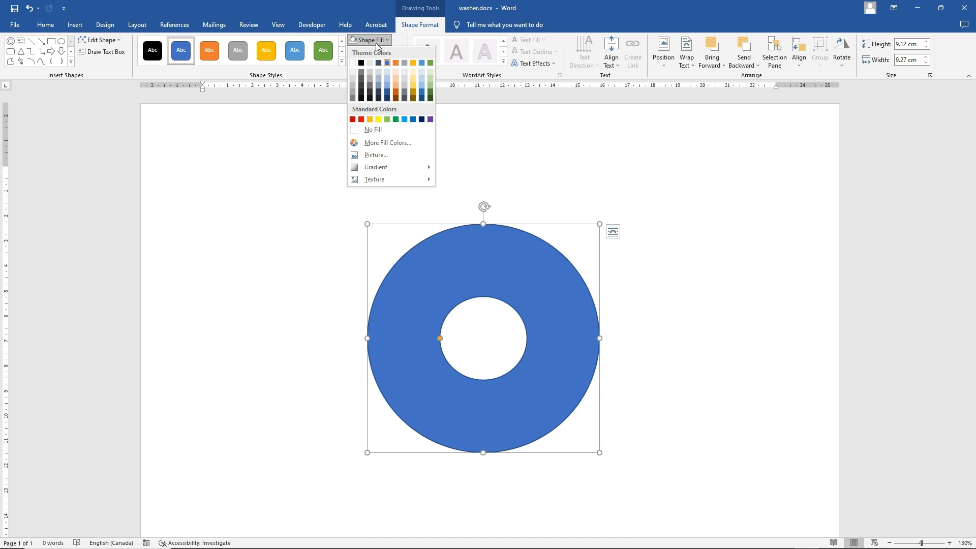
click(352, 80)
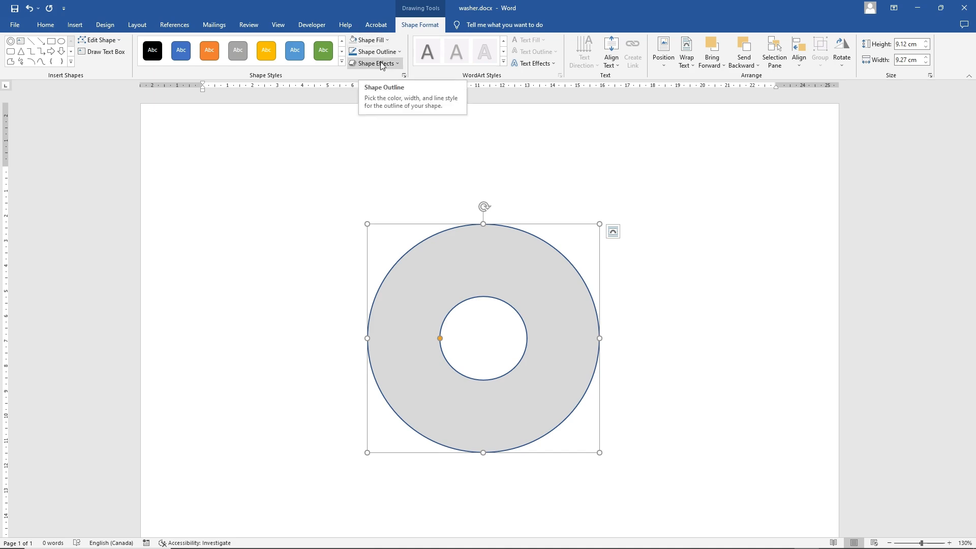
click(376, 40)
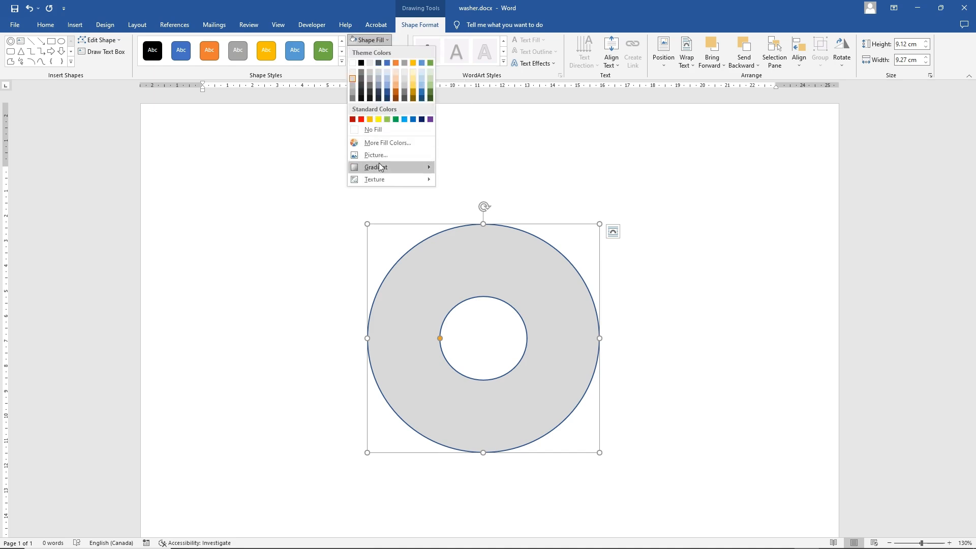
mouse_move(382, 168)
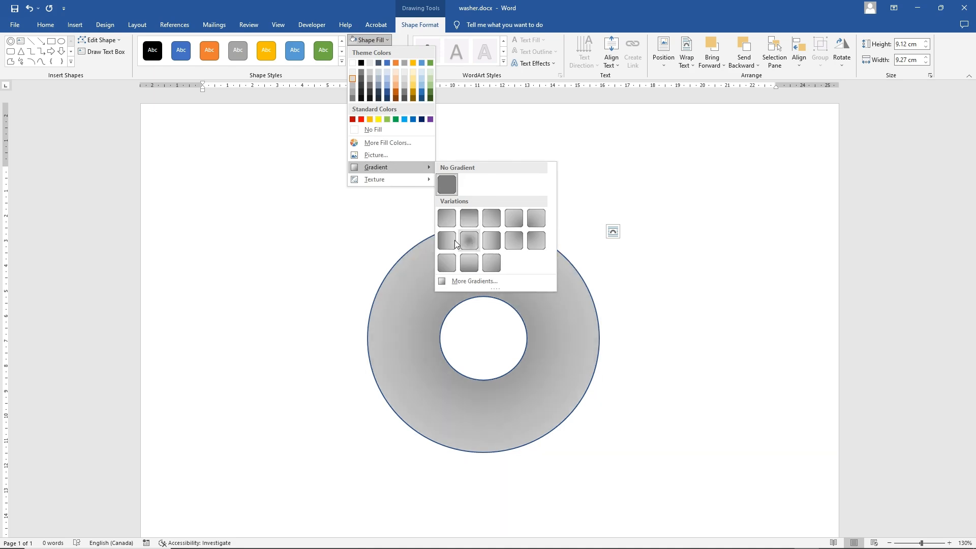
click(493, 217)
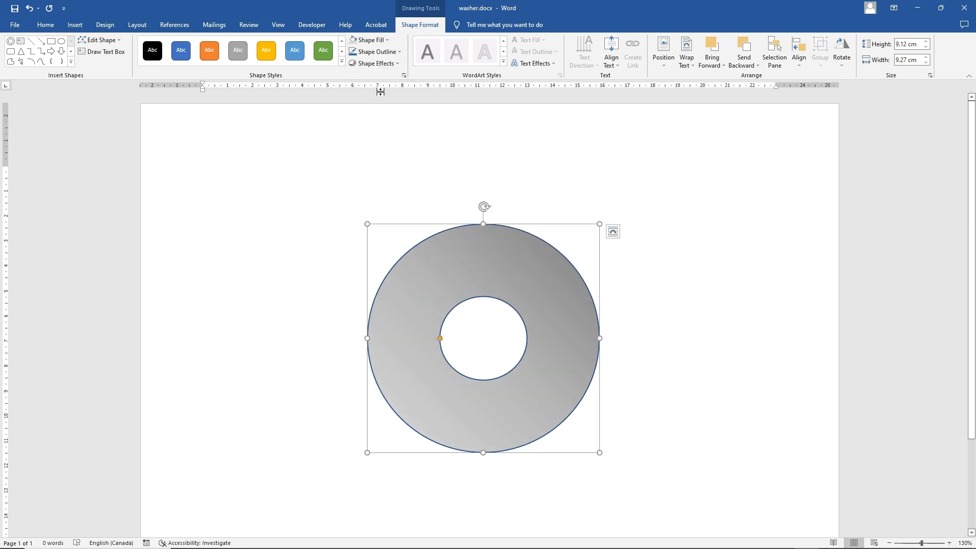
Apply the first bevel variation to the ring and deselect it.
click(376, 63)
mouse_move(396, 196)
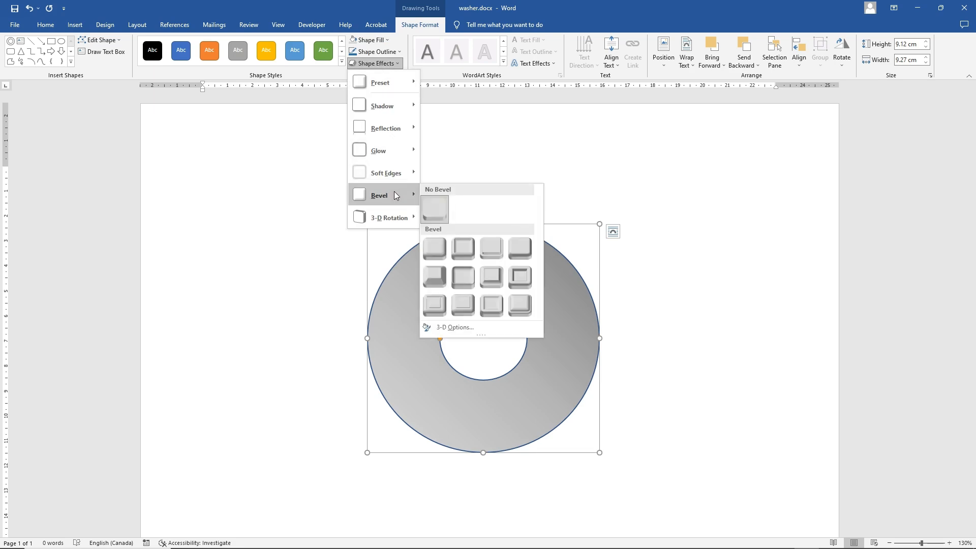
click(434, 248)
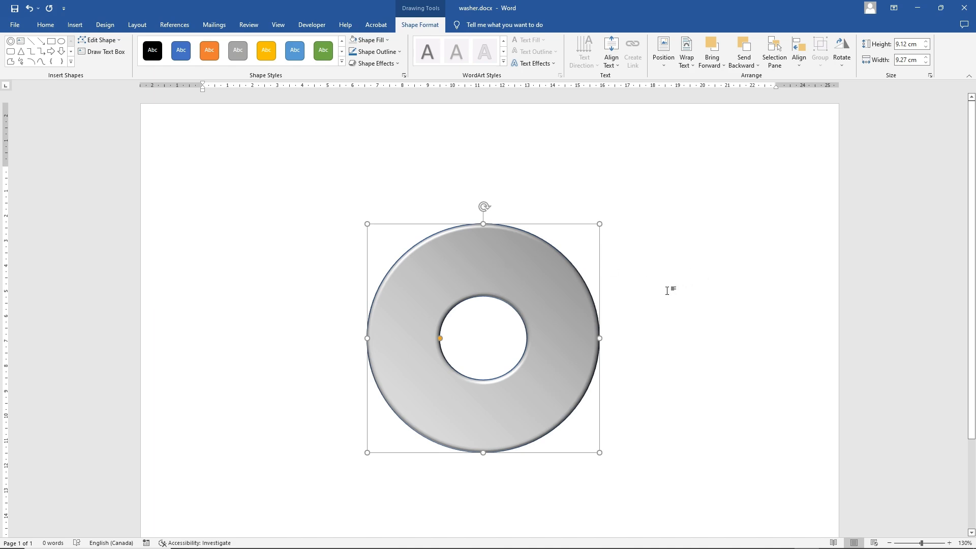
click(667, 290)
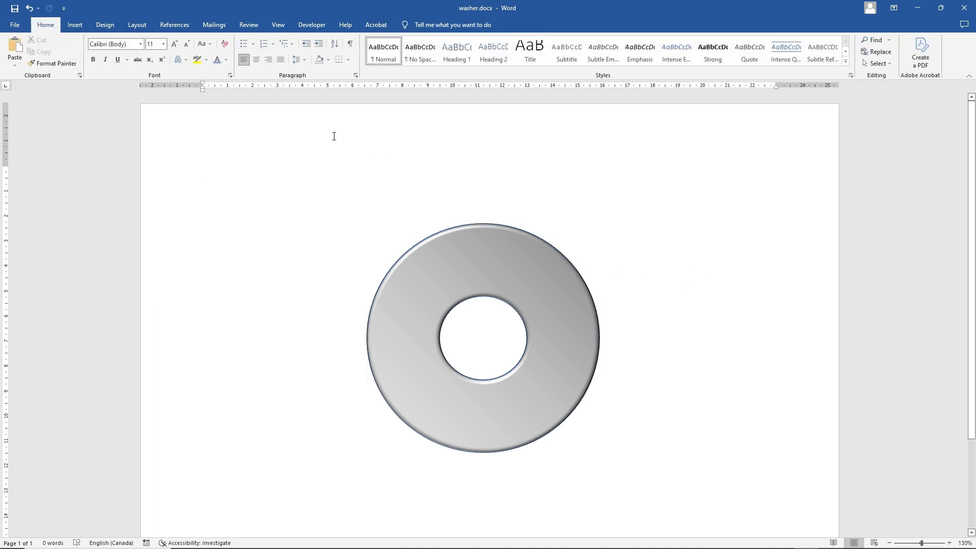
Draw a text box about 2.87 cm high and 7.25 cm wide above the ring, and enter 4364 in it.
click(74, 25)
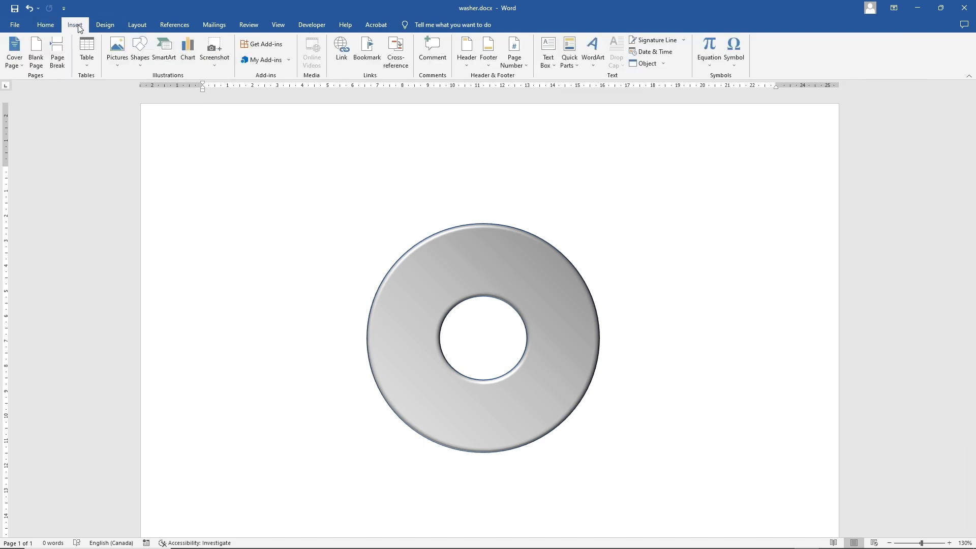
click(141, 47)
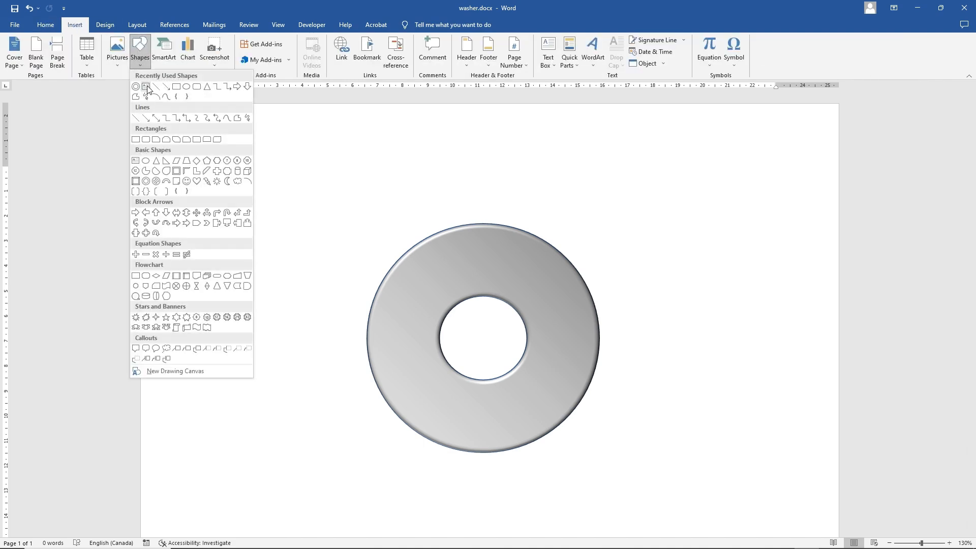
click(144, 93)
drag(253, 142, 435, 213)
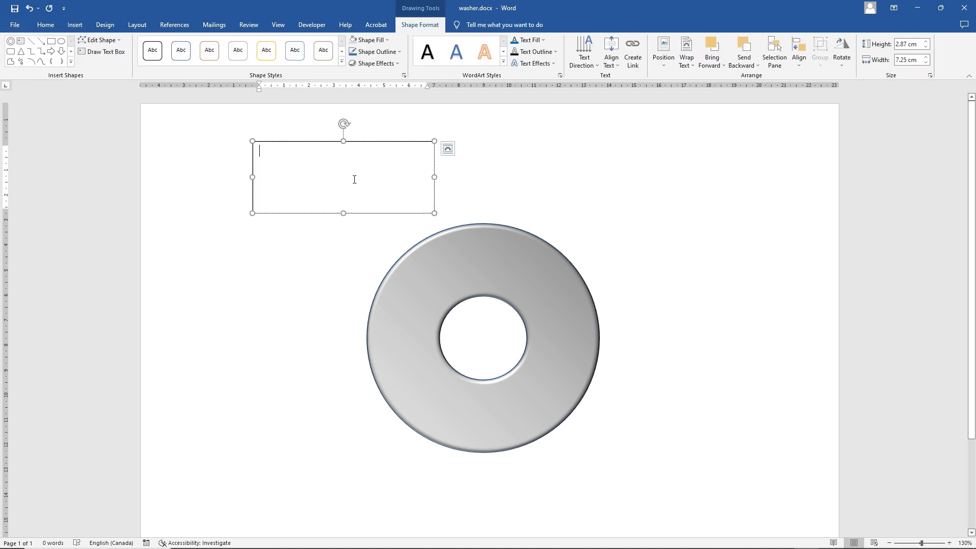
text(4364)
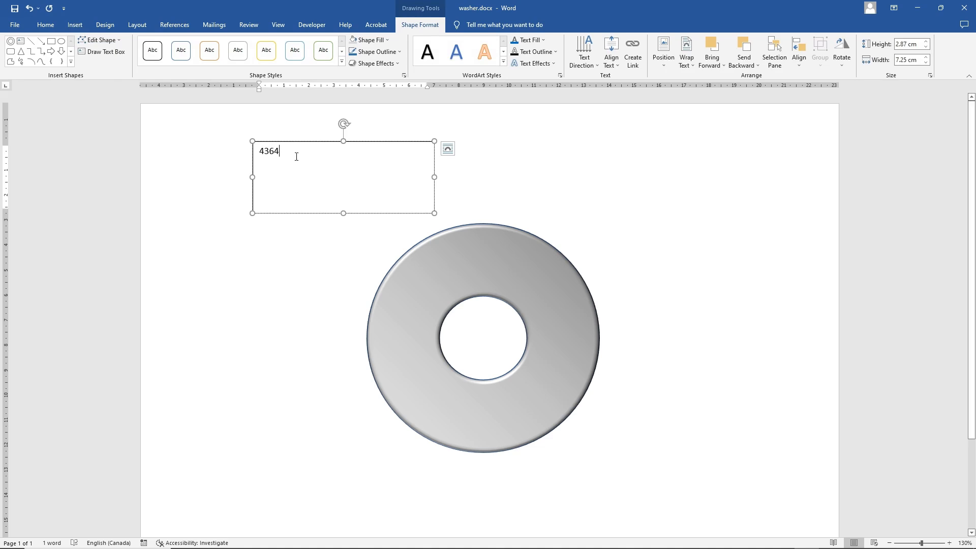
Format the number 4364 in Arial Black, blue, at size 22.
drag(296, 155, 234, 152)
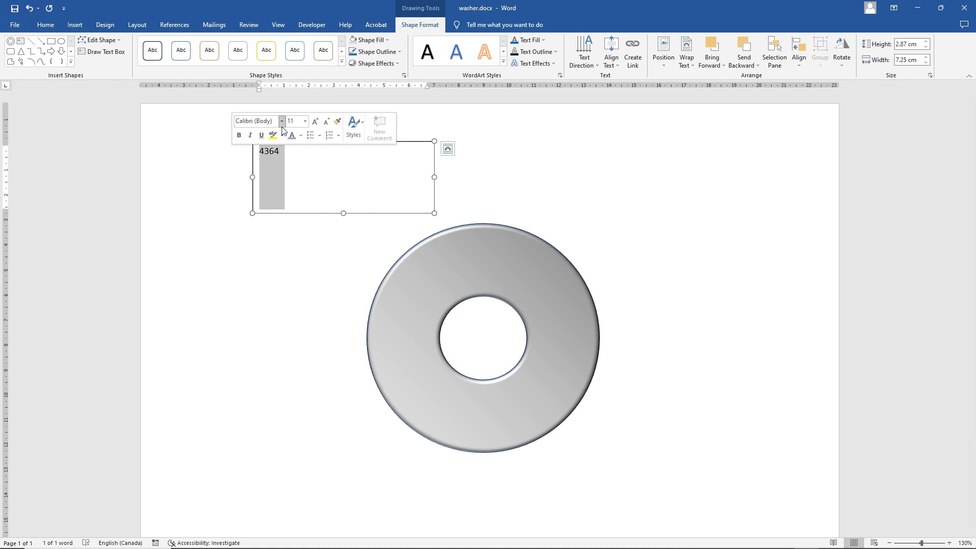
click(282, 123)
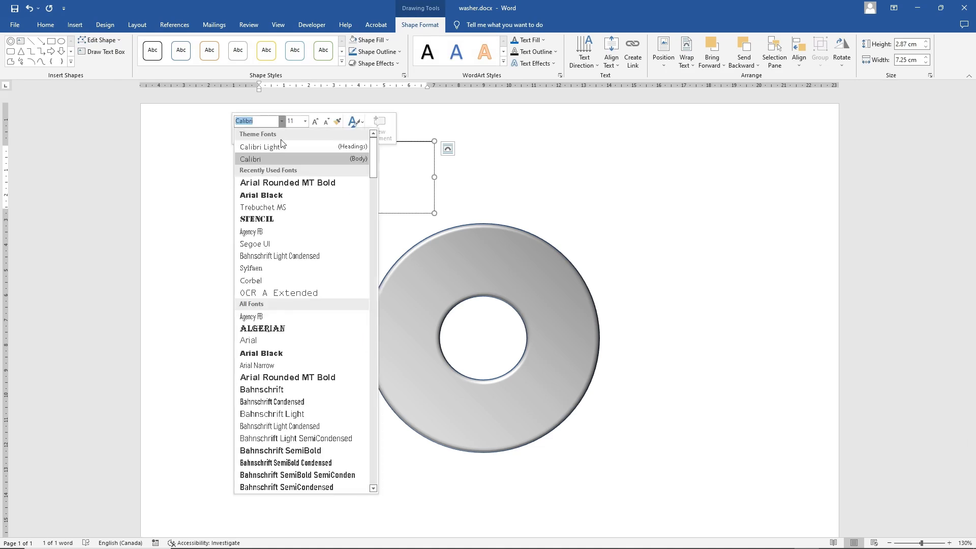
click(277, 196)
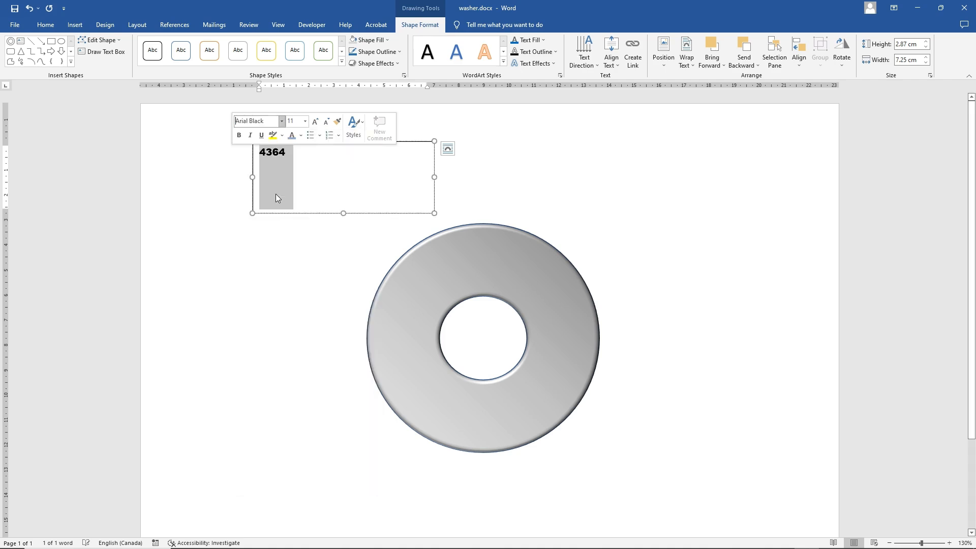
click(300, 136)
click(361, 205)
click(305, 121)
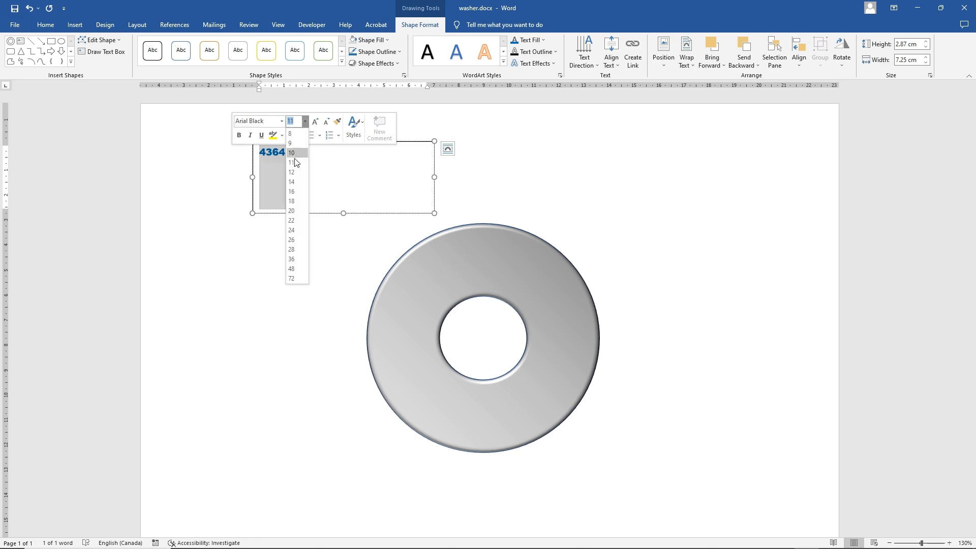
click(297, 220)
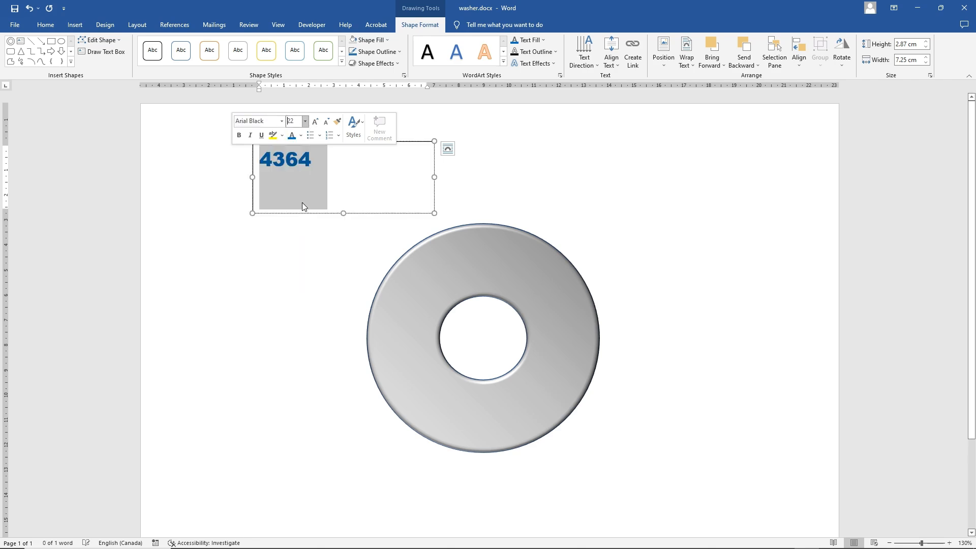
Remove the fill and the outline from the text box.
click(374, 43)
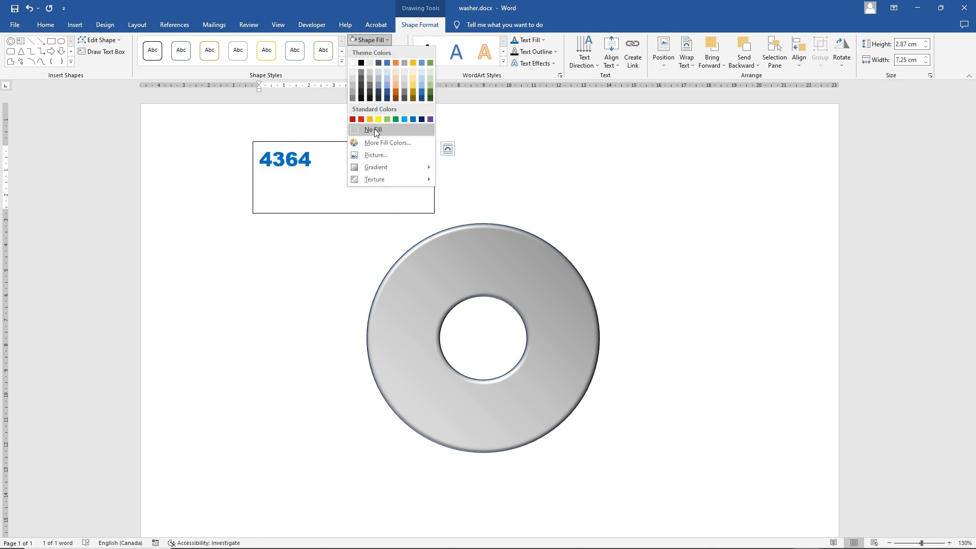
click(375, 129)
click(373, 51)
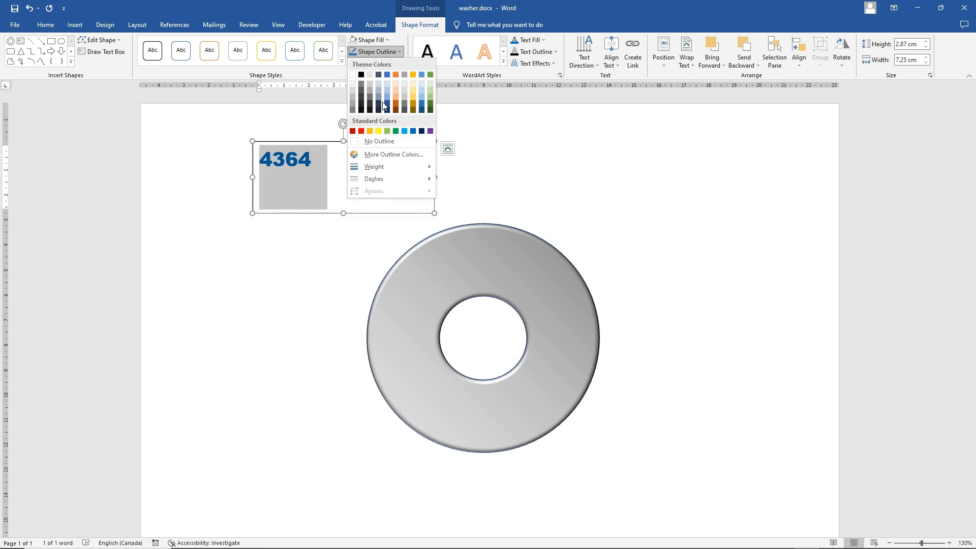
click(382, 142)
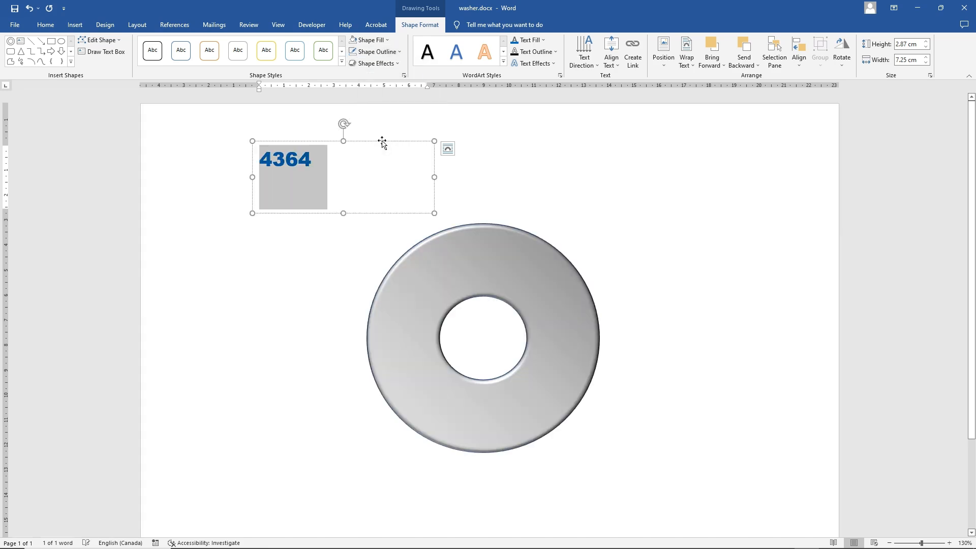
Fix the text box's position on the page and shrink it to about 1.34 cm high and 3.01 cm wide.
click(448, 148)
click(489, 278)
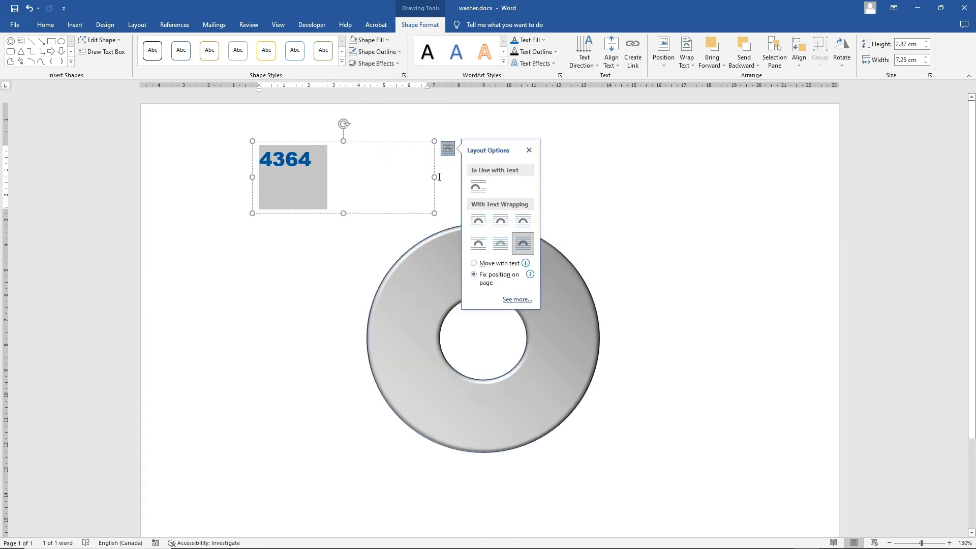
drag(435, 176, 329, 176)
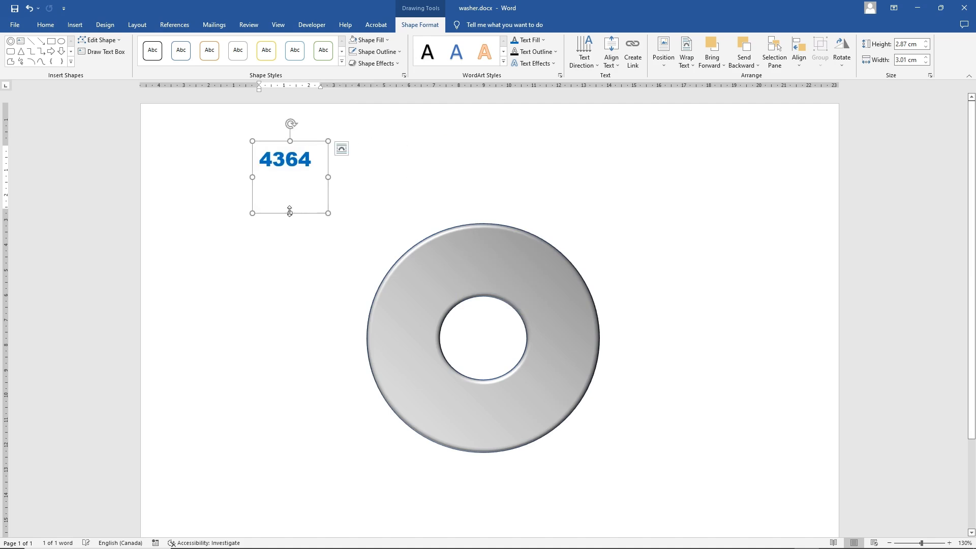
drag(288, 214, 289, 175)
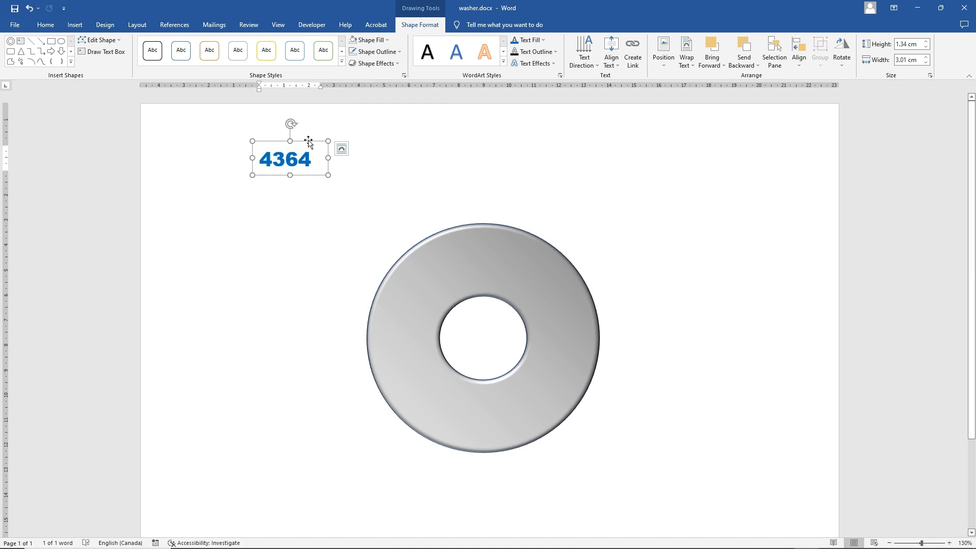
Give the number 4364 the smallest blue glow and move its text box onto the ring, above the hole.
click(535, 65)
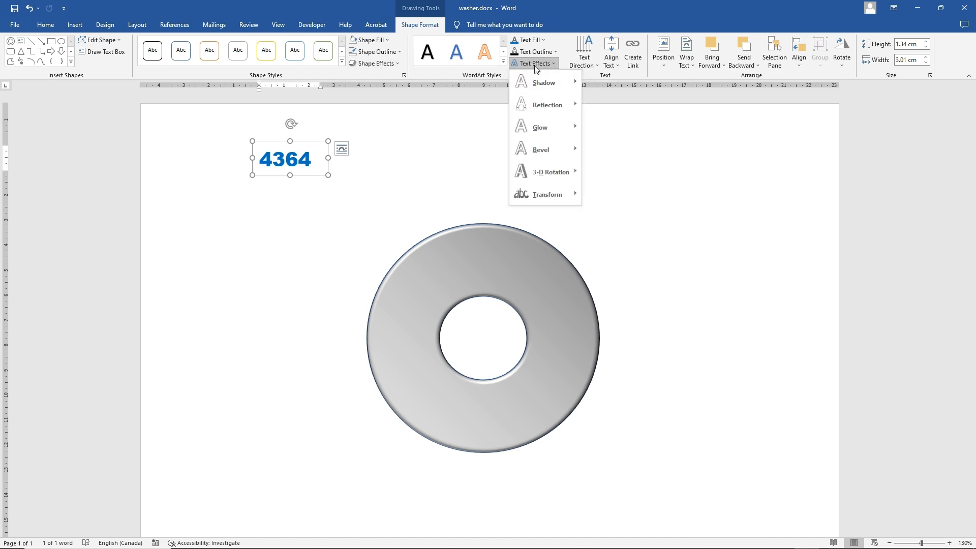
mouse_move(549, 126)
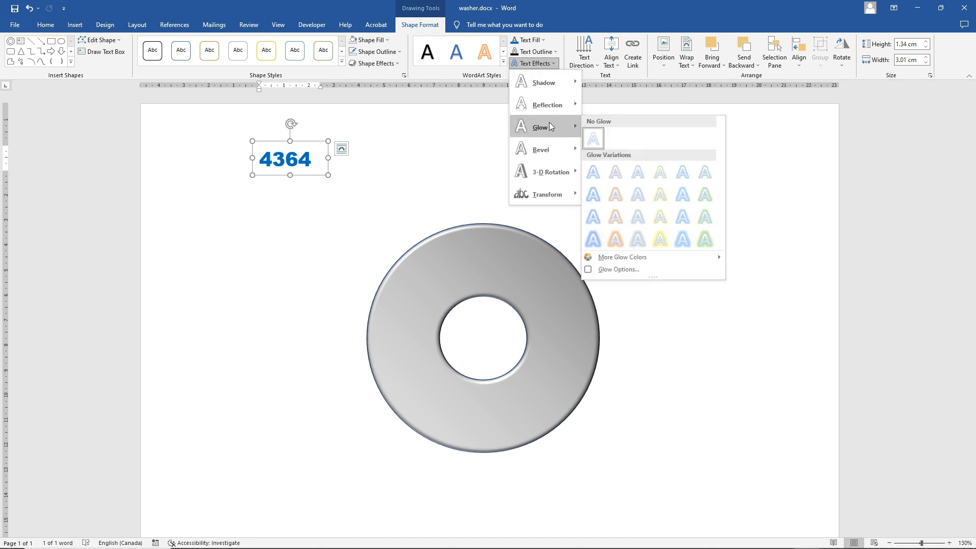
click(594, 173)
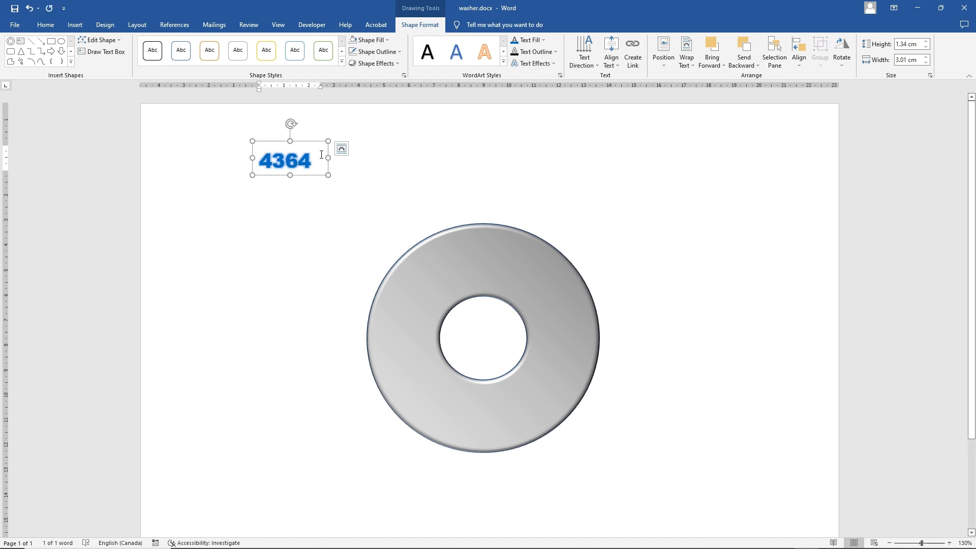
drag(315, 142, 445, 266)
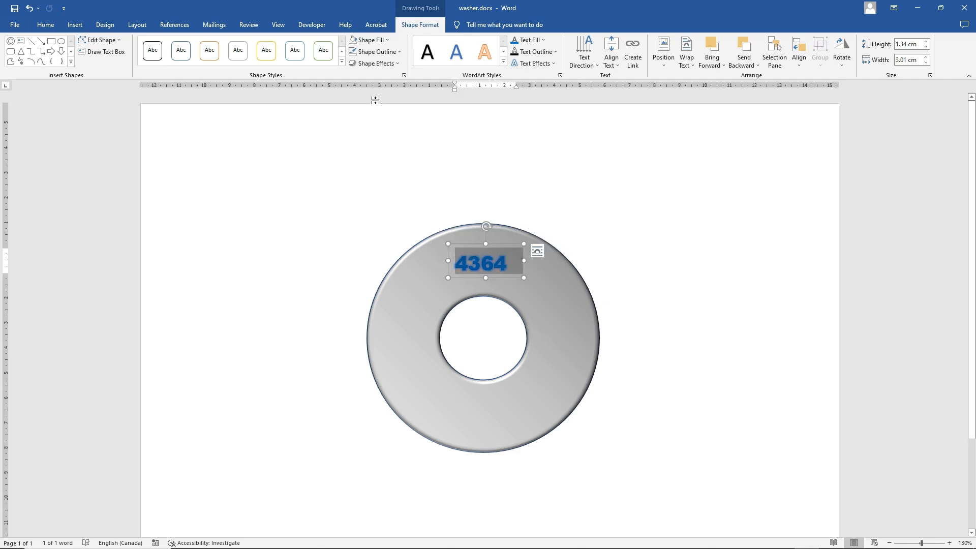
Change the font color of the number on the ring to a darker blue theme shade and deselect the text box.
mouse_move(513, 253)
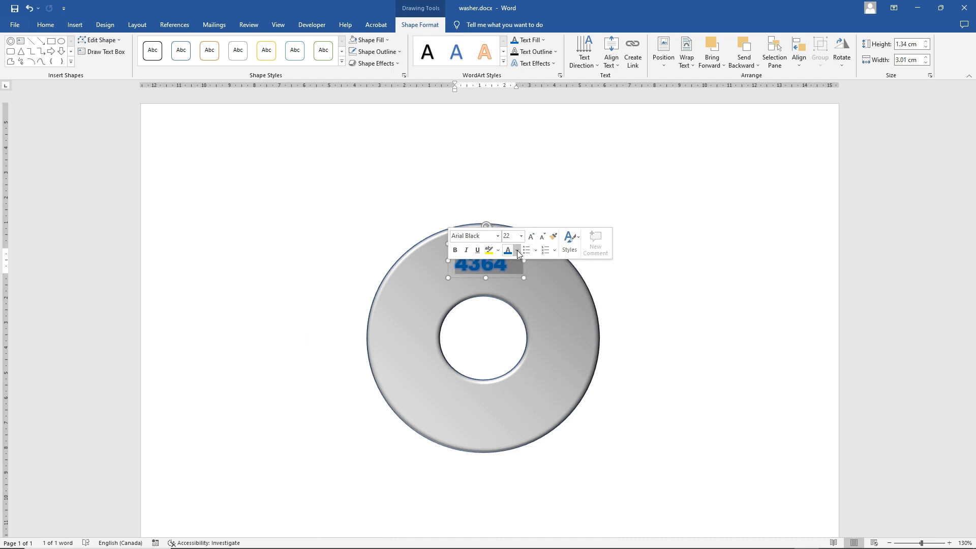
click(516, 250)
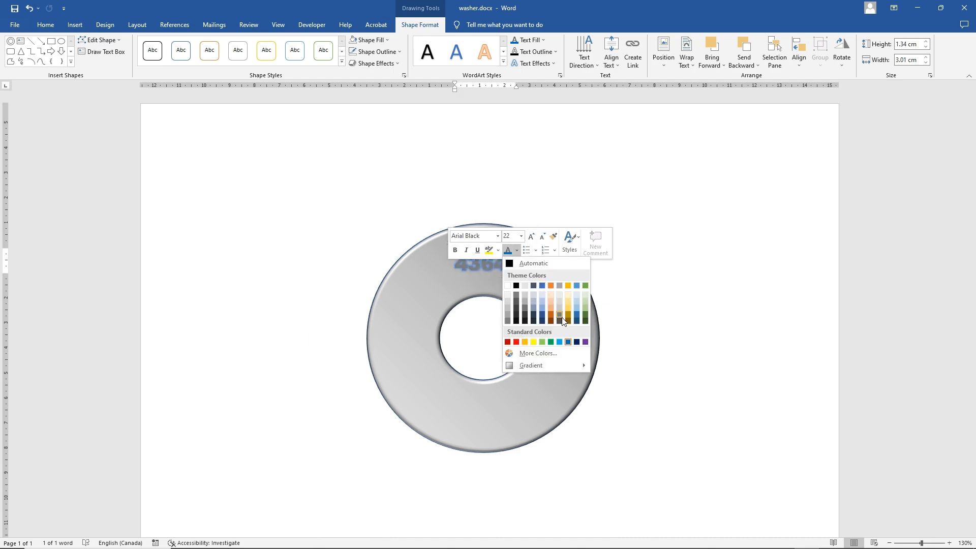
click(578, 318)
click(660, 265)
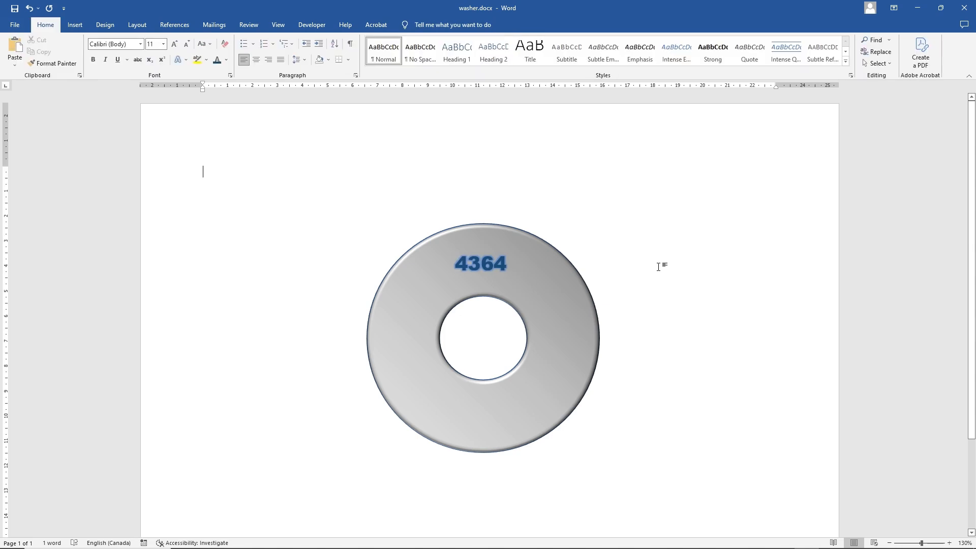
Switch the glow of the number 4364 to the second-smallest blue glow variation and deselect the text box.
click(508, 264)
drag(507, 264, 451, 268)
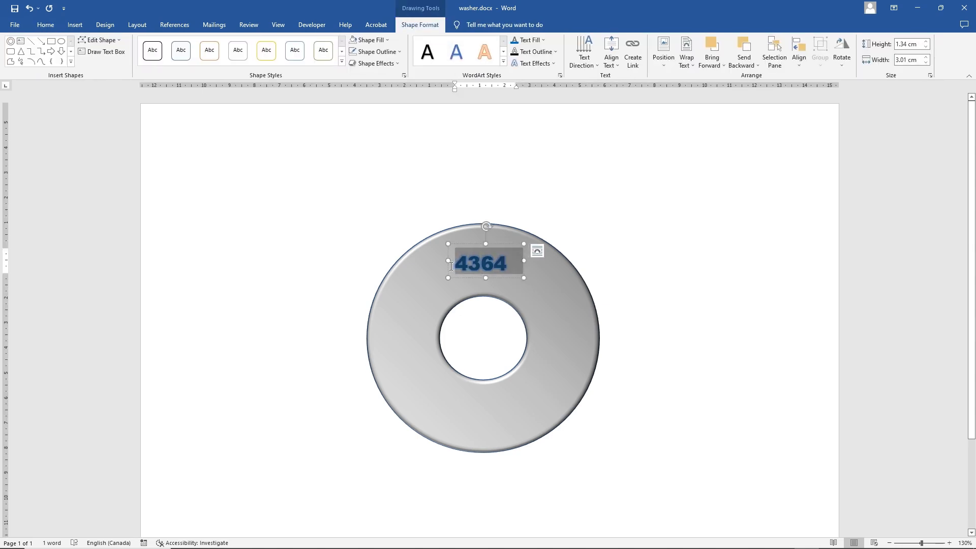
click(533, 63)
mouse_move(545, 129)
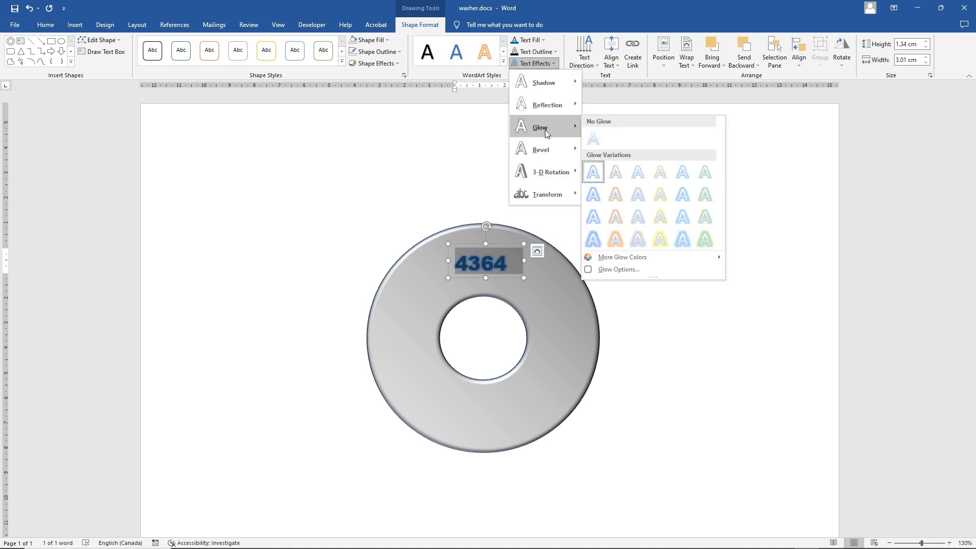
click(593, 195)
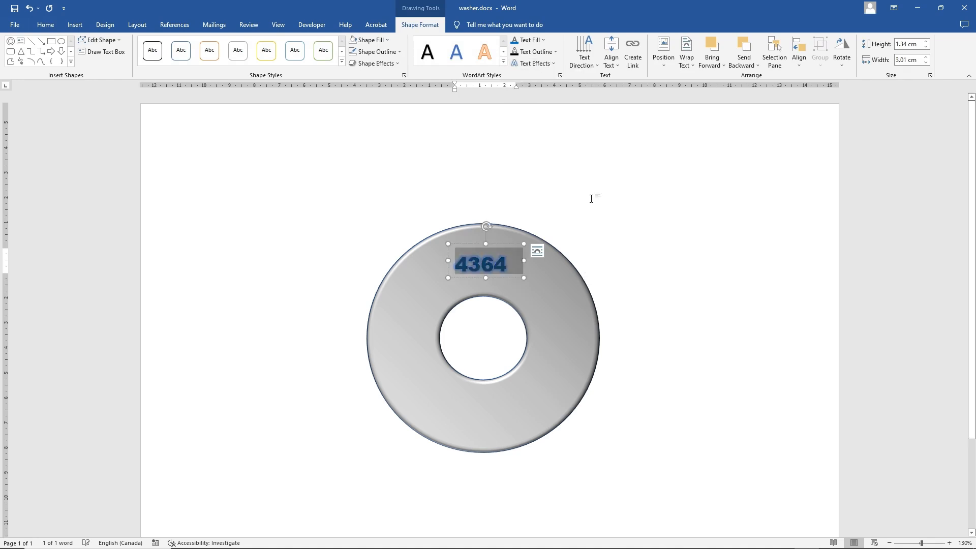
click(590, 197)
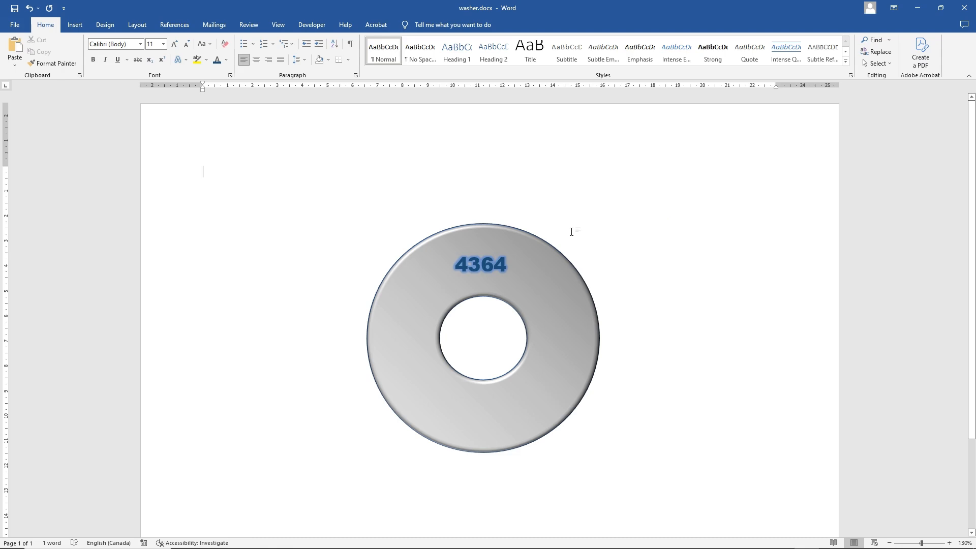
Try to recolor the glow of the number 4364 with a darker shade of the Blue, Accent 1 theme color.
drag(506, 266, 453, 266)
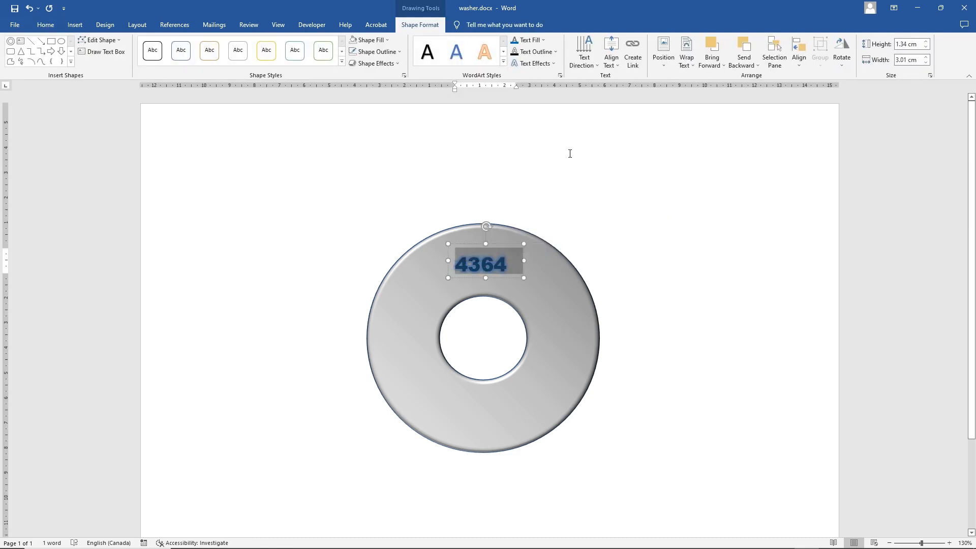
click(547, 124)
click(506, 265)
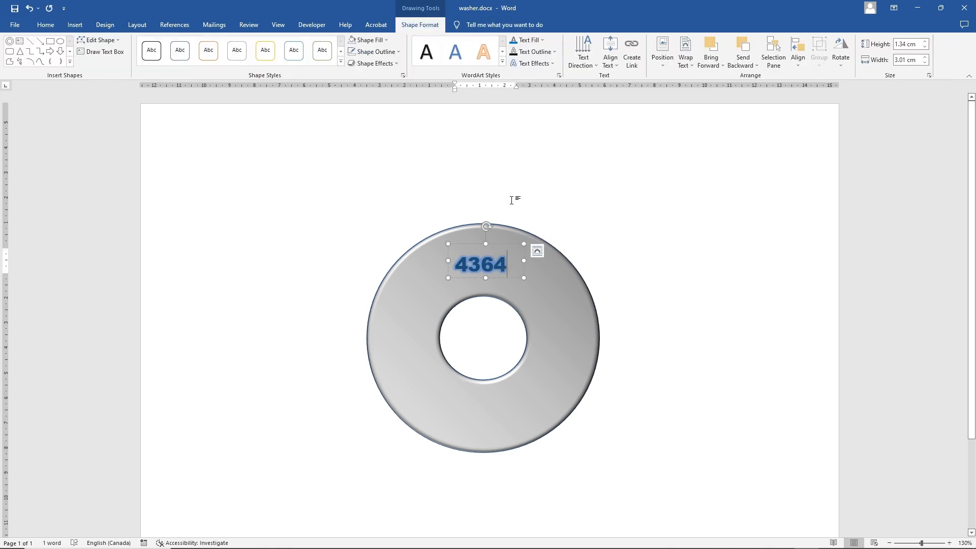
click(542, 64)
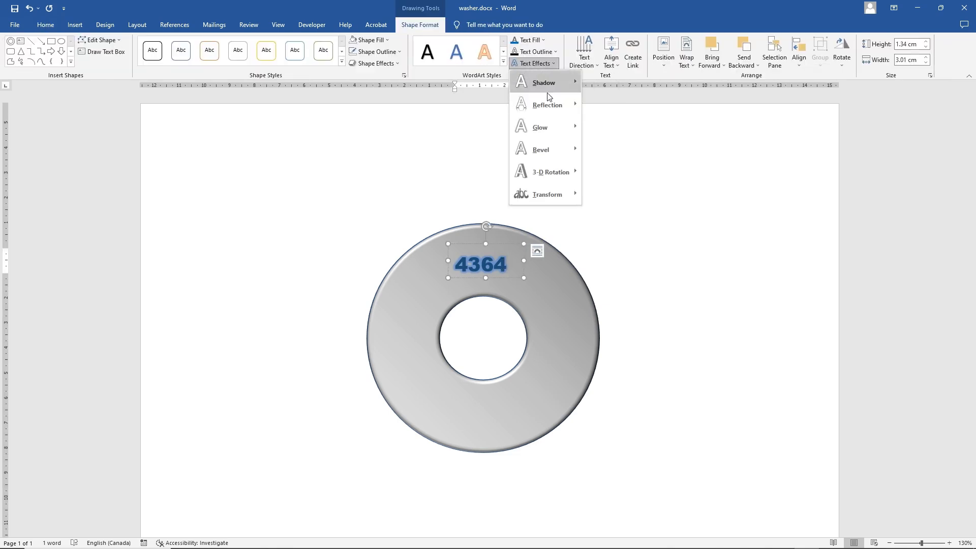
mouse_move(549, 130)
mouse_move(628, 259)
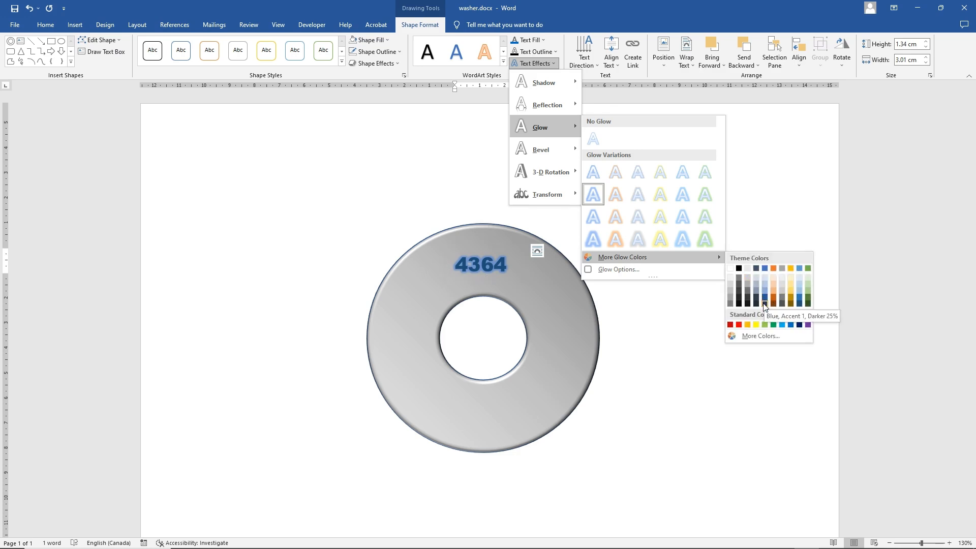
click(764, 304)
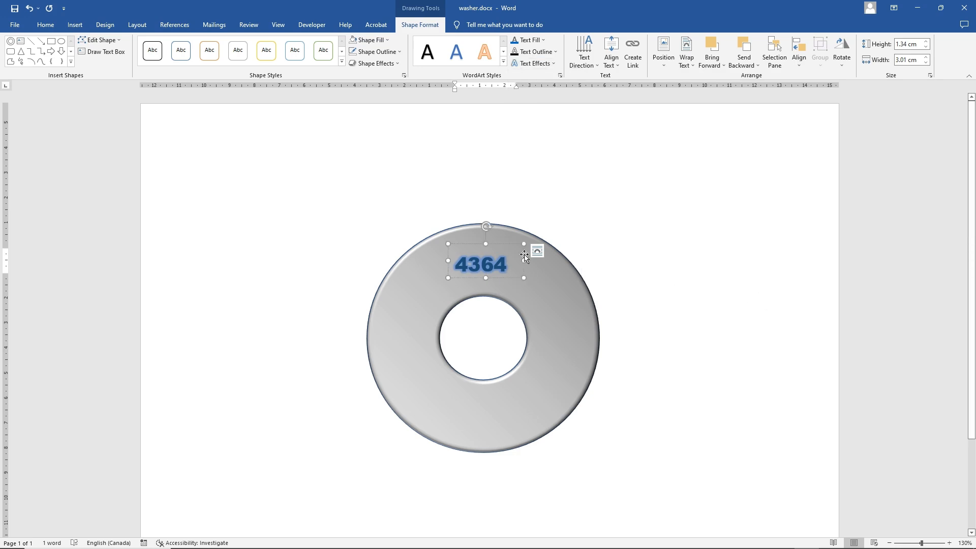
Give the glow of the whole number 4364 a strong blue from the standard color palette and deselect the text box.
drag(521, 262, 441, 267)
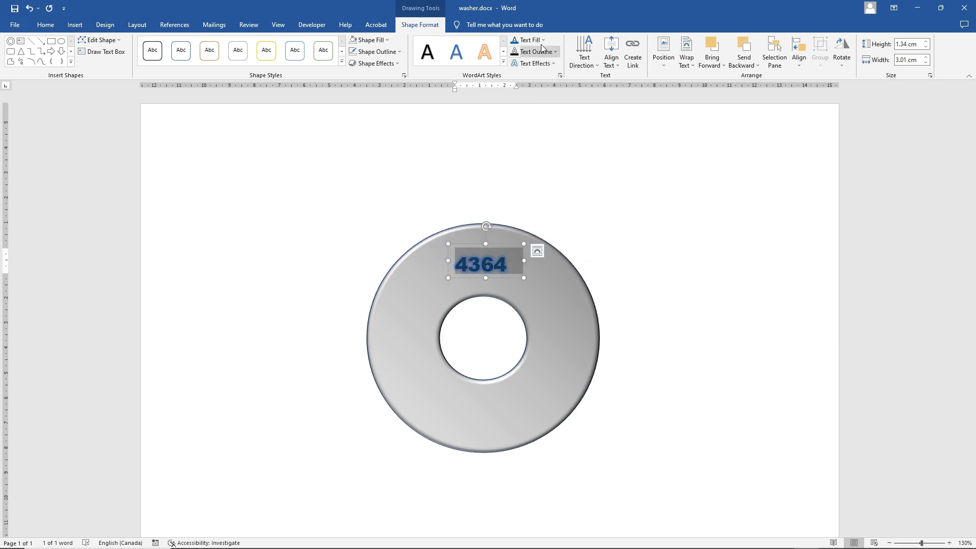
click(535, 63)
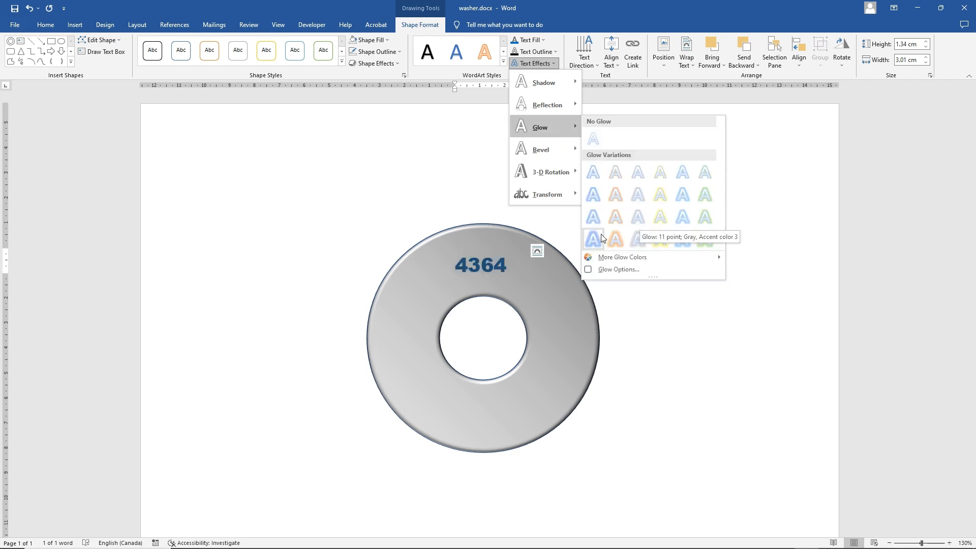
mouse_move(629, 258)
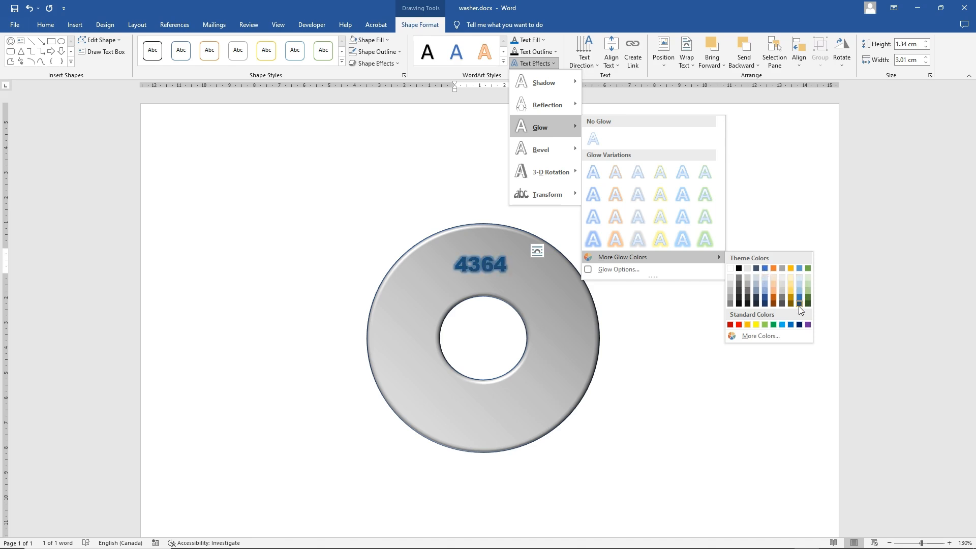
click(758, 337)
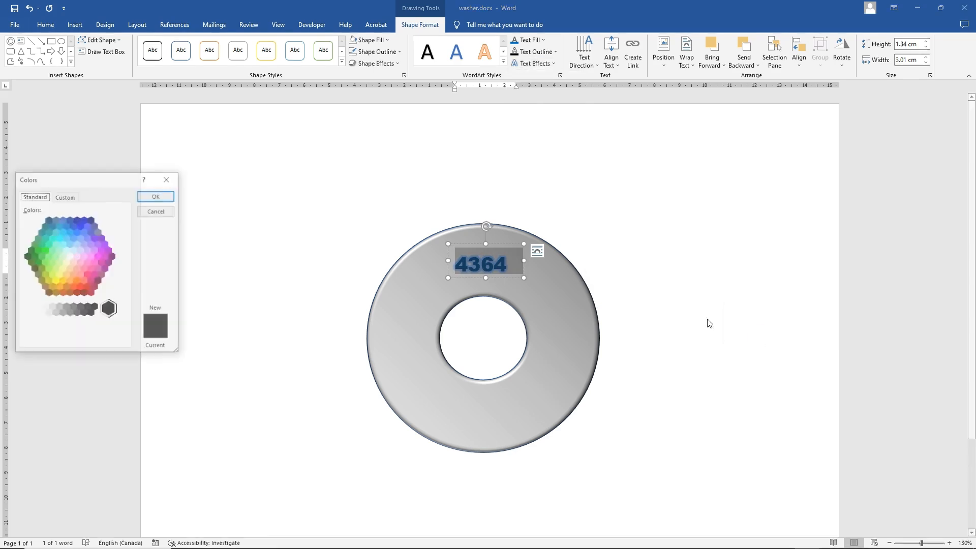
click(75, 228)
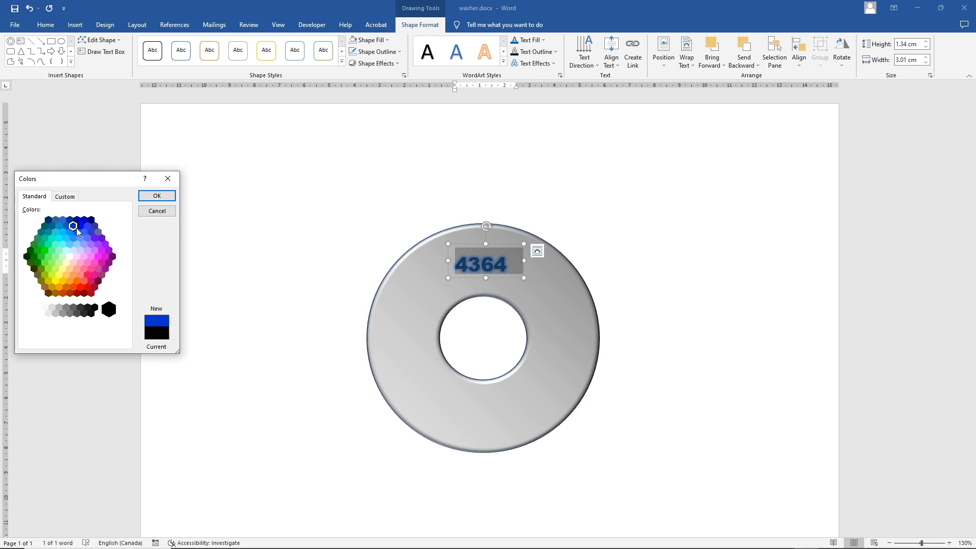
click(157, 195)
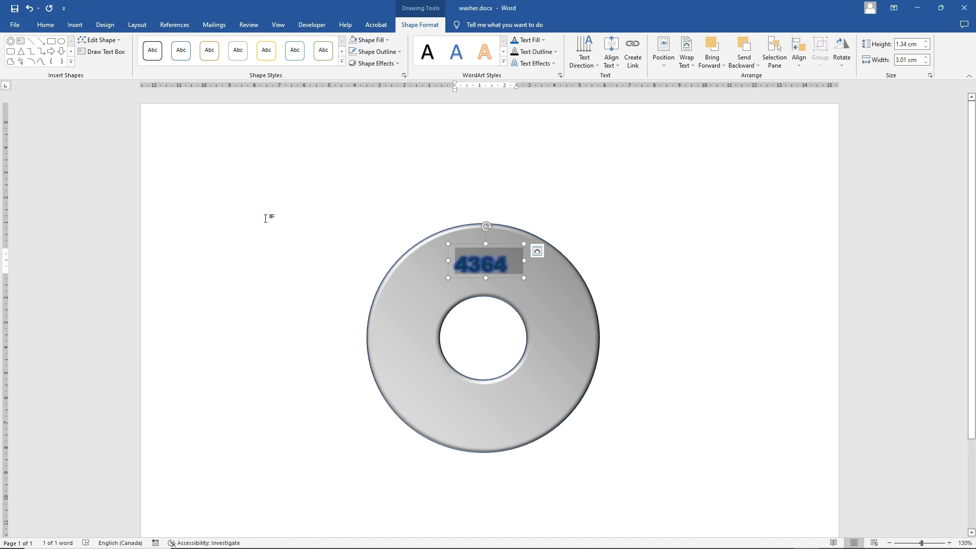
click(357, 249)
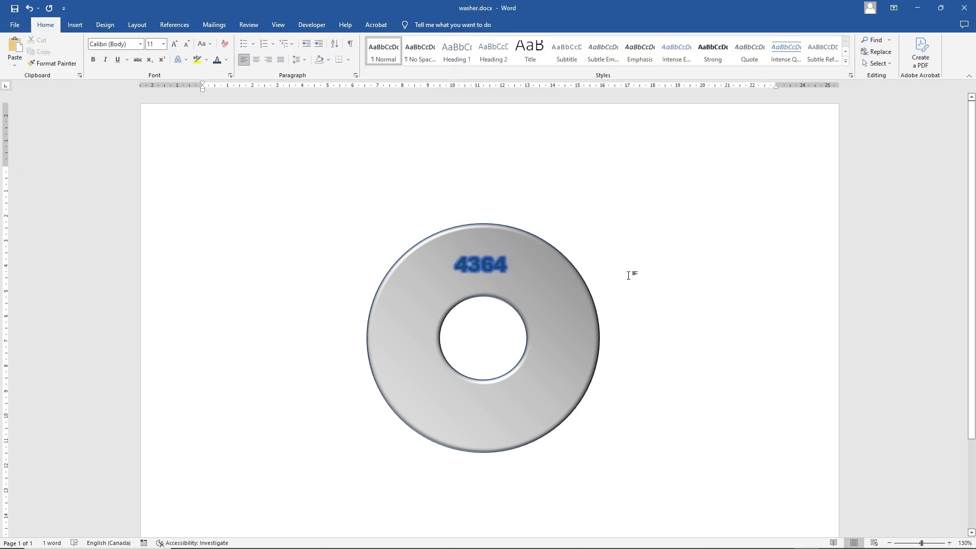